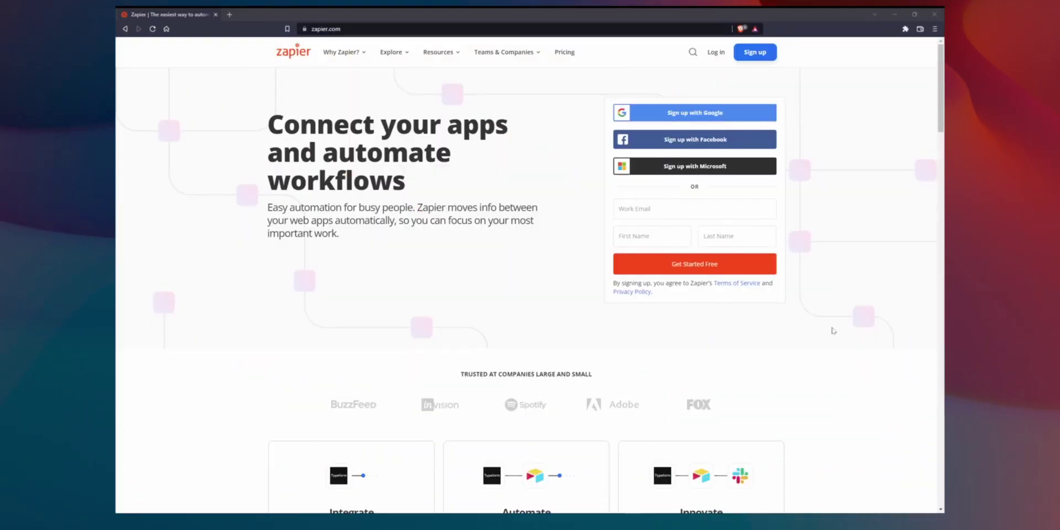
{"action": "scroll", "coordinate": [828, 331], "scroll_direction": "down", "scroll_amount": 2}
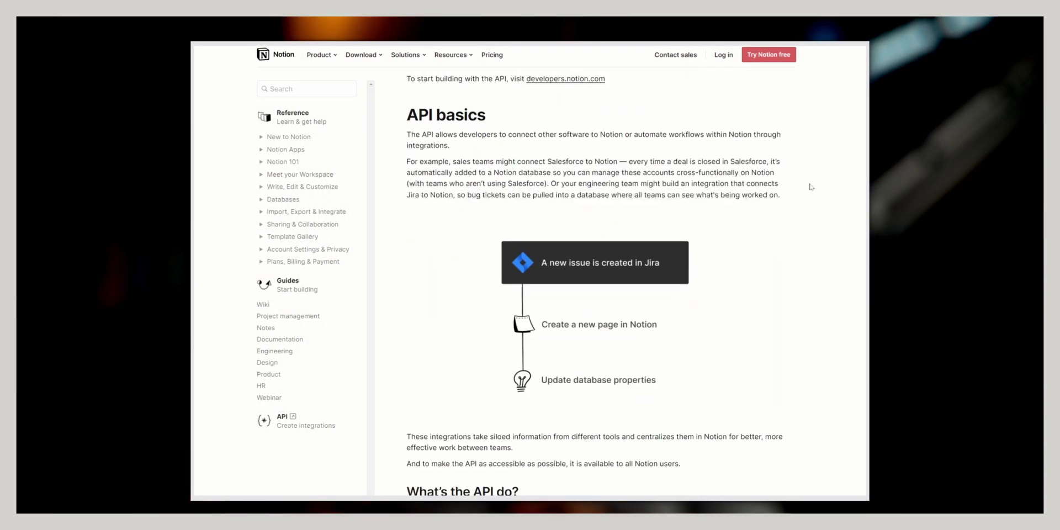
{"action": "scroll", "coordinate": [808, 194], "scroll_direction": "down", "scroll_amount": 5}
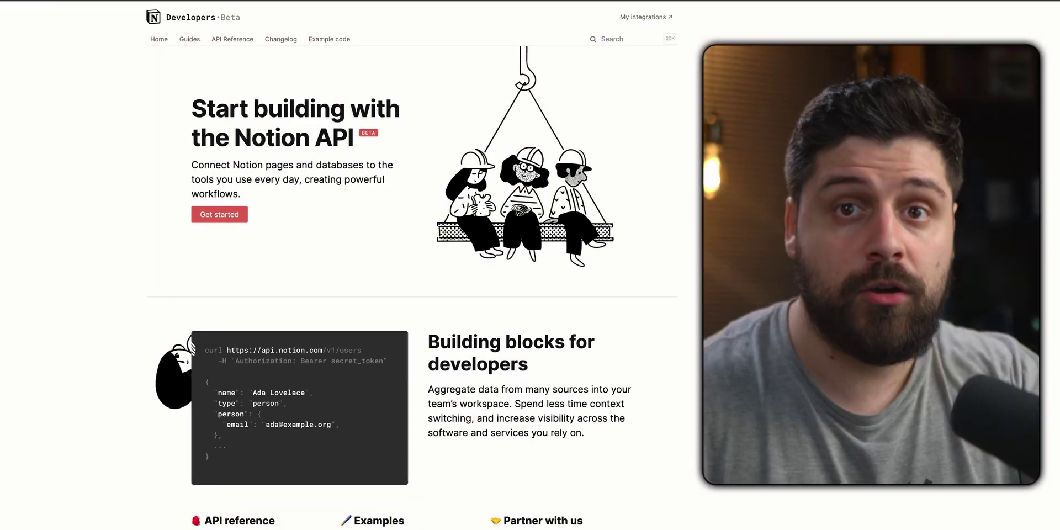
Step: From My integrations, create 'Apple Watch Integration' with read, update and insert content capabilities
{"action": "left_click", "coordinate": [661, 14]}
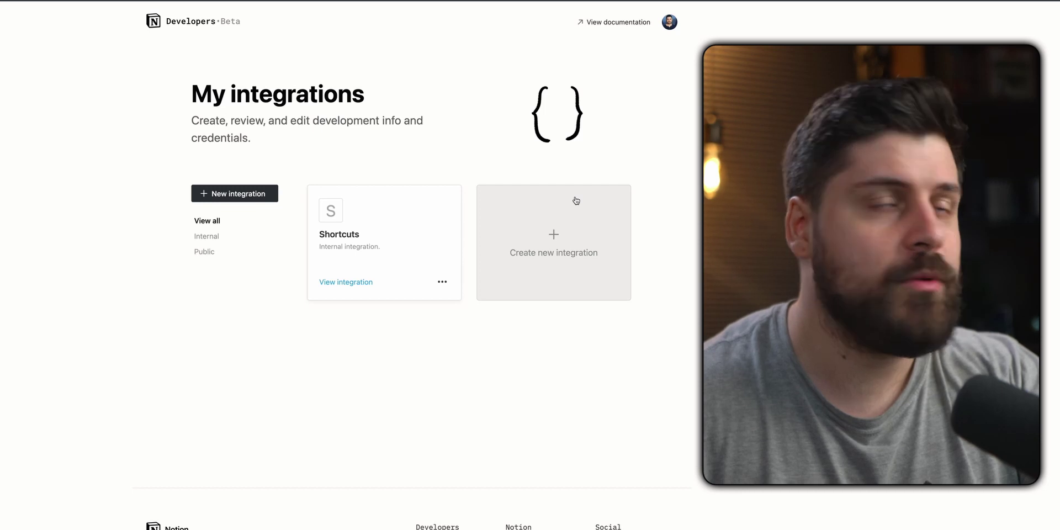
{"action": "left_click", "coordinate": [576, 200]}
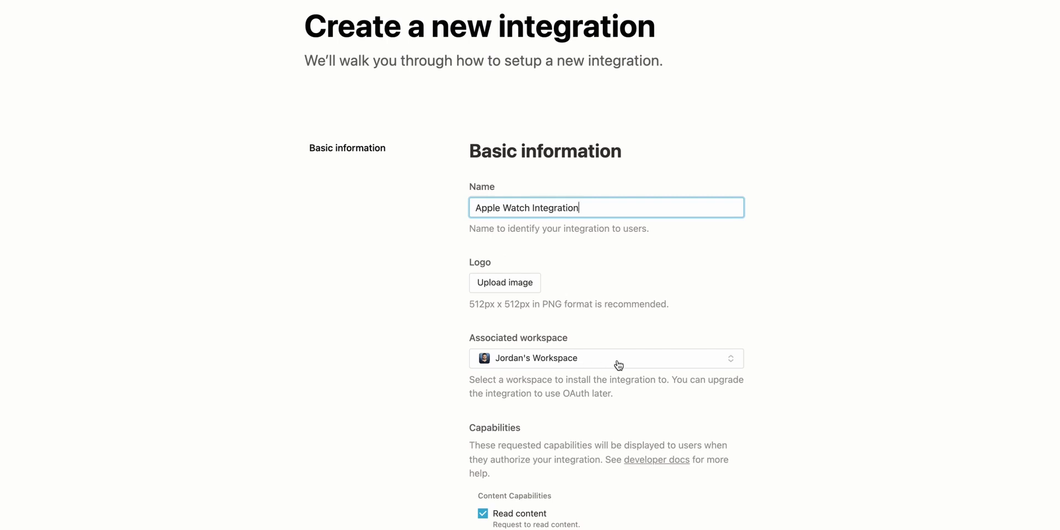
{"action": "scroll", "coordinate": [634, 409], "scroll_direction": "down", "scroll_amount": 5}
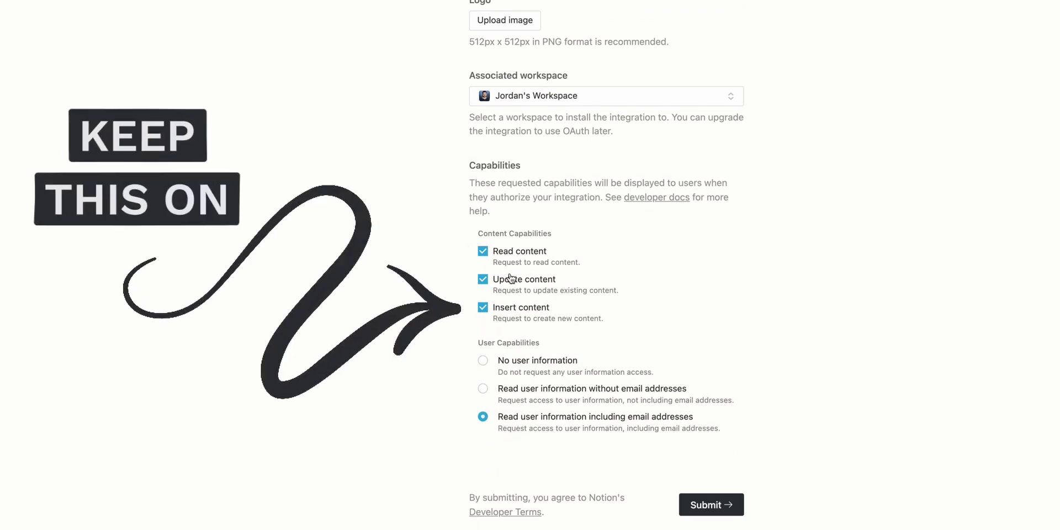
{"action": "scroll", "coordinate": [556, 352], "scroll_direction": "down", "scroll_amount": 1}
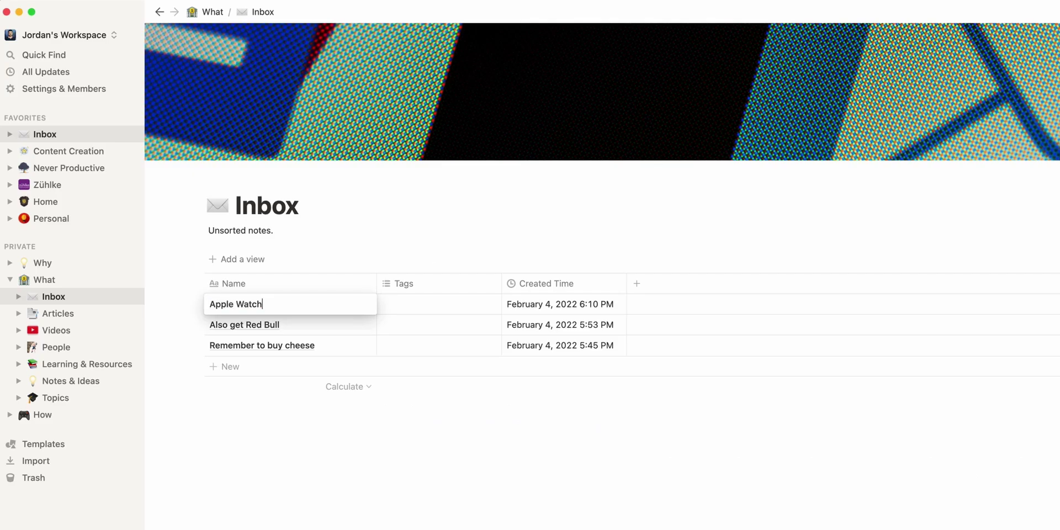
Step: Open the Apple Watch Notion Setup entry as a full page and start a 'Notion API key:' line
{"action": "left_click", "coordinate": [314, 307]}
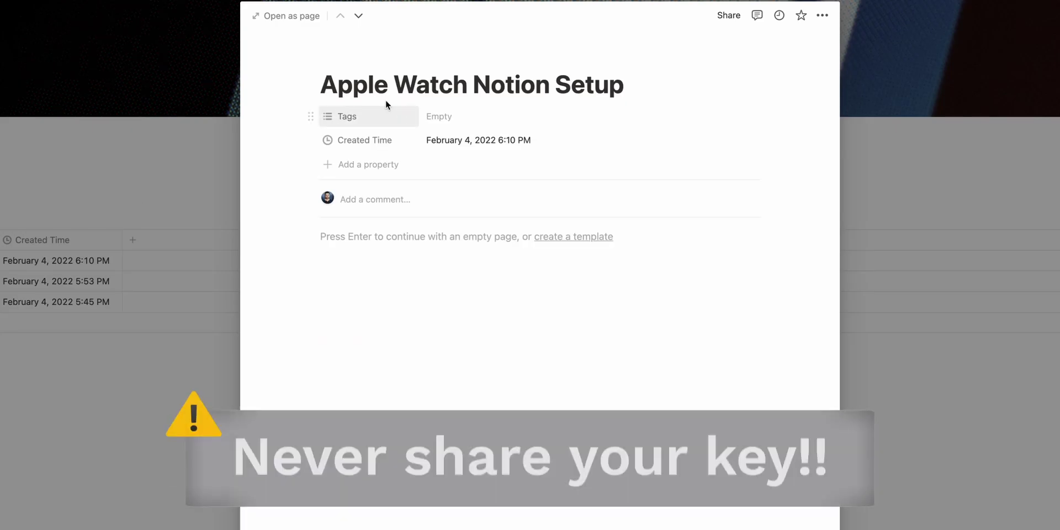
{"action": "left_click", "coordinate": [298, 16]}
{"action": "type", "text": "Notion API key:"}
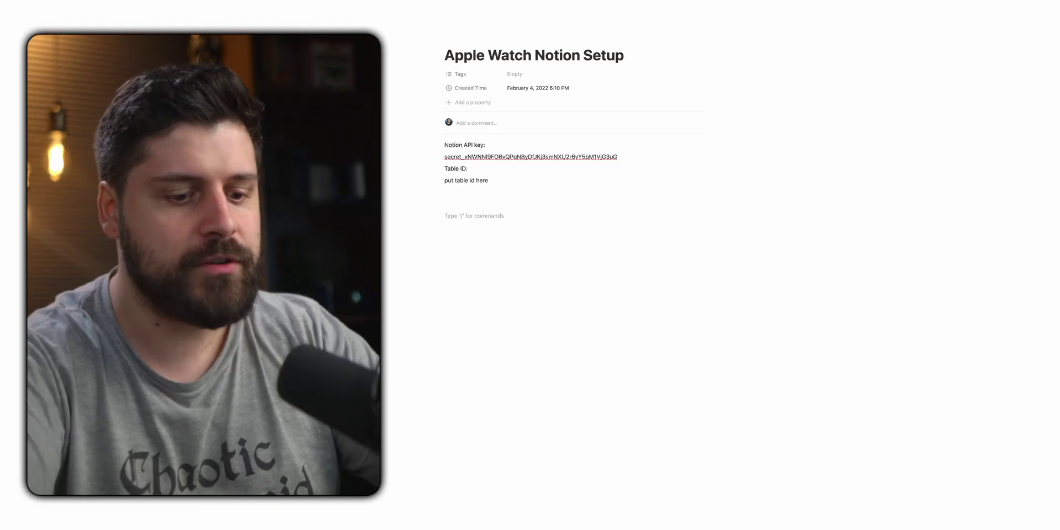
Step: Add a new sub-page to the setup page with the /page command
{"action": "type", "text": "/page"}
{"action": "key", "text": "Return"}
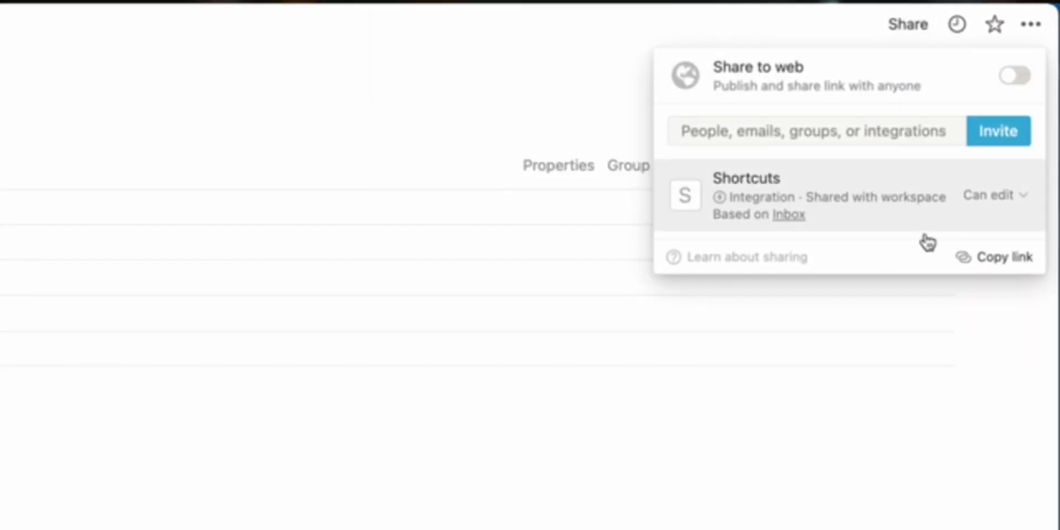
Step: Copy the database link and invite Apple Watch Integration through its sharing options
{"action": "left_click", "coordinate": [970, 258]}
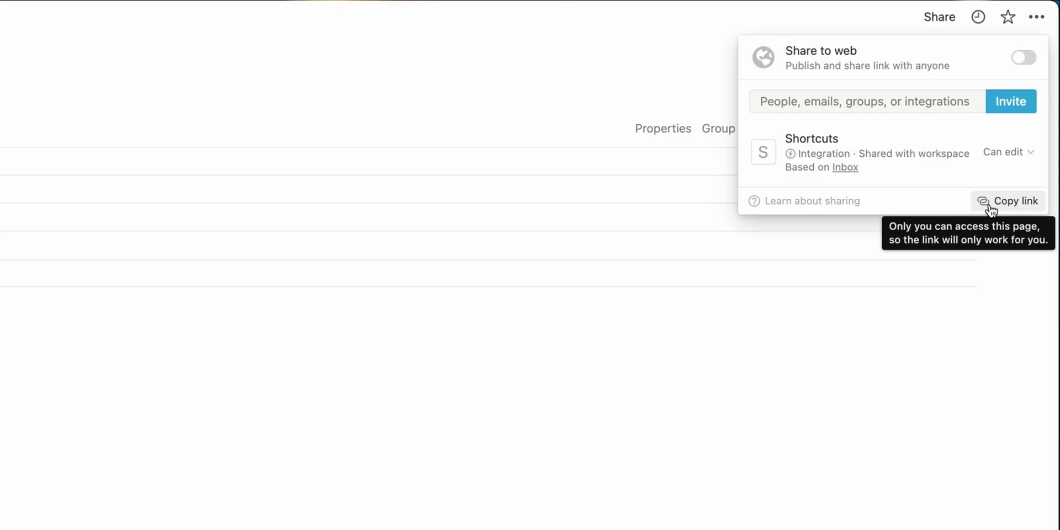
{"action": "left_click", "coordinate": [989, 206]}
{"action": "left_click", "coordinate": [942, 19]}
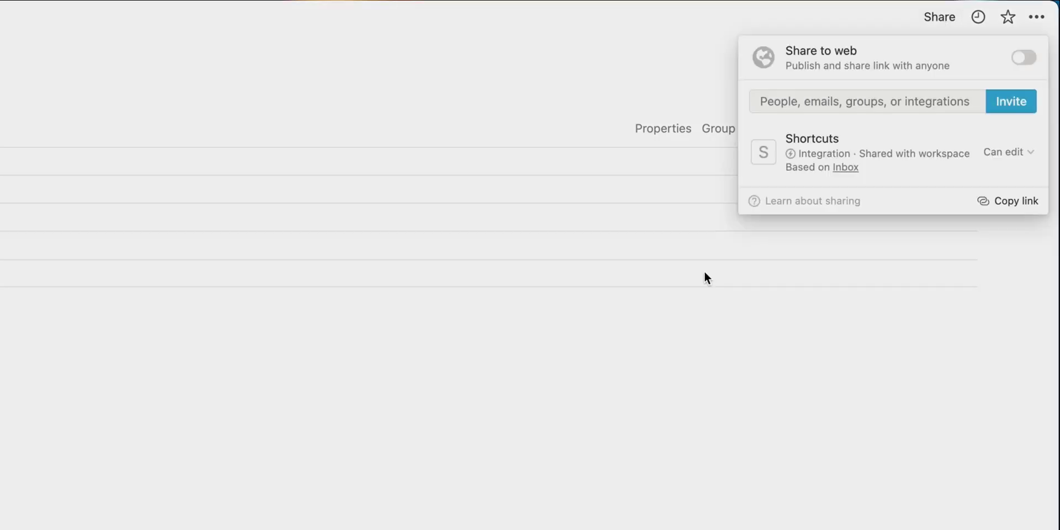
{"action": "left_click", "coordinate": [919, 109]}
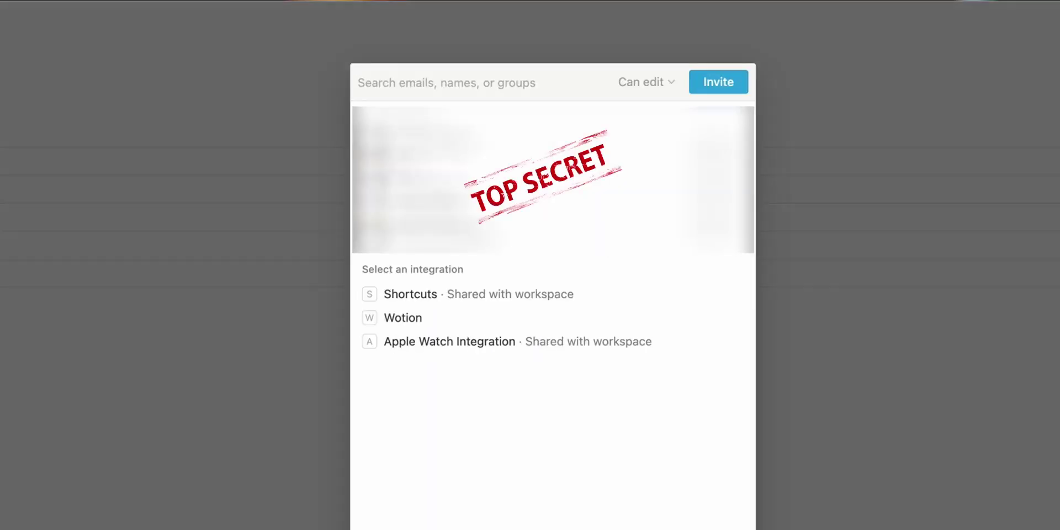
{"action": "left_click", "coordinate": [537, 348]}
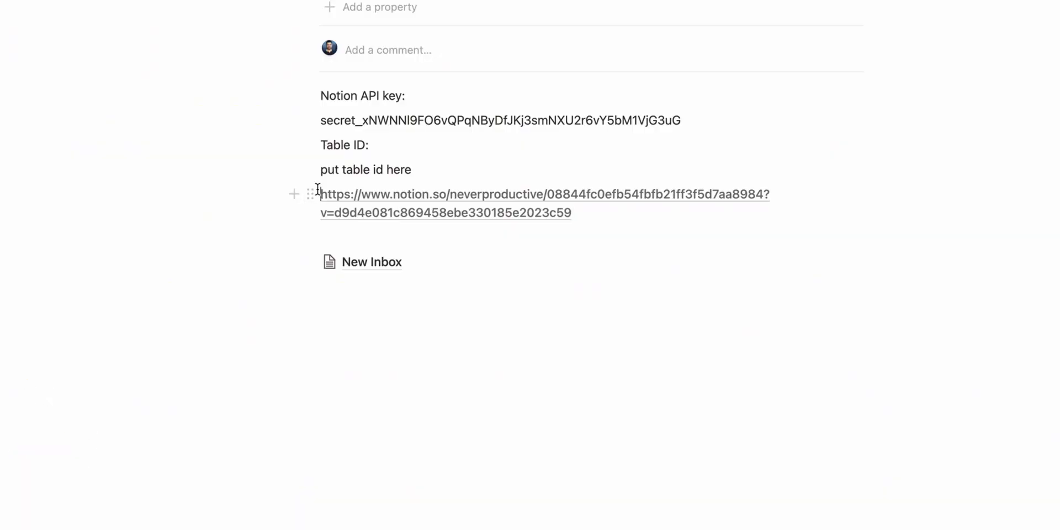
{"action": "key", "text": "BackSpace"}
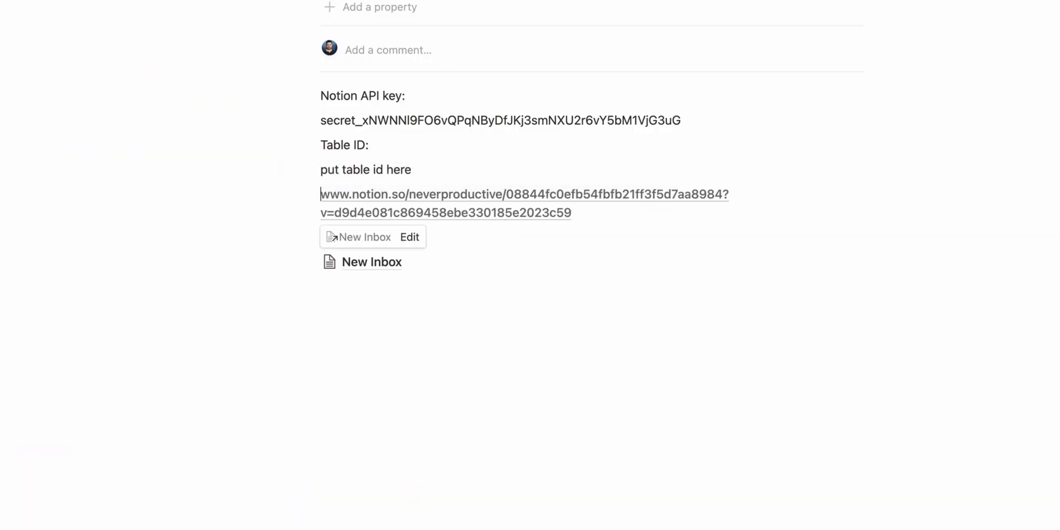
{"action": "key", "text": "shift+Right"}
{"action": "key", "text": "shift+Right"}
{"action": "key", "text": "shift+Right"}
{"action": "key", "text": "shift+Right"}
{"action": "key", "text": "BackSpace"}
{"action": "key", "text": "shift+Right"}
{"action": "key", "text": "shift+Right"}
{"action": "key", "text": "shift+Right"}
{"action": "key", "text": "shift+Right"}
{"action": "key", "text": "shift+Right"}
{"action": "key", "text": "shift+Right"}
{"action": "key", "text": "shift+Right"}
{"action": "key", "text": "shift+Right"}
{"action": "key", "text": "shift+Right"}
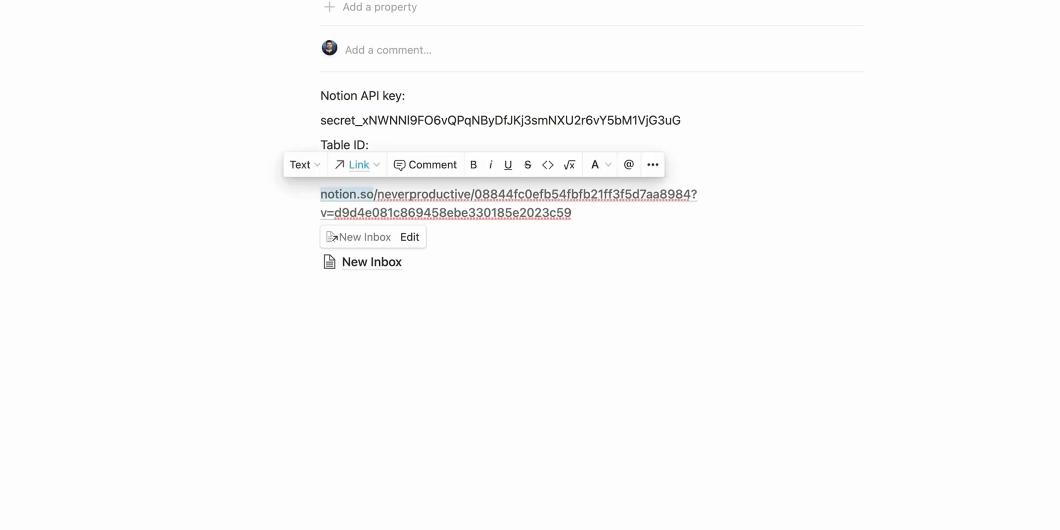
{"action": "key", "text": "BackSpace"}
{"action": "key", "text": "shift+Right"}
{"action": "key", "text": "shift+Right"}
{"action": "key", "text": "shift+Right"}
{"action": "key", "text": "shift+Right"}
{"action": "key", "text": "shift+Right"}
{"action": "key", "text": "shift+Right"}
{"action": "key", "text": "shift+Right"}
{"action": "key", "text": "shift+Right"}
{"action": "key", "text": "shift+Right"}
{"action": "key", "text": "shift+Right"}
{"action": "key", "text": "shift+Right"}
{"action": "key", "text": "shift+Right"}
{"action": "key", "text": "shift+Right"}
{"action": "key", "text": "shift+Right"}
{"action": "key", "text": "shift+Right"}
{"action": "key", "text": "shift+Right"}
{"action": "key", "text": "shift+Right"}
{"action": "key", "text": "BackSpace"}
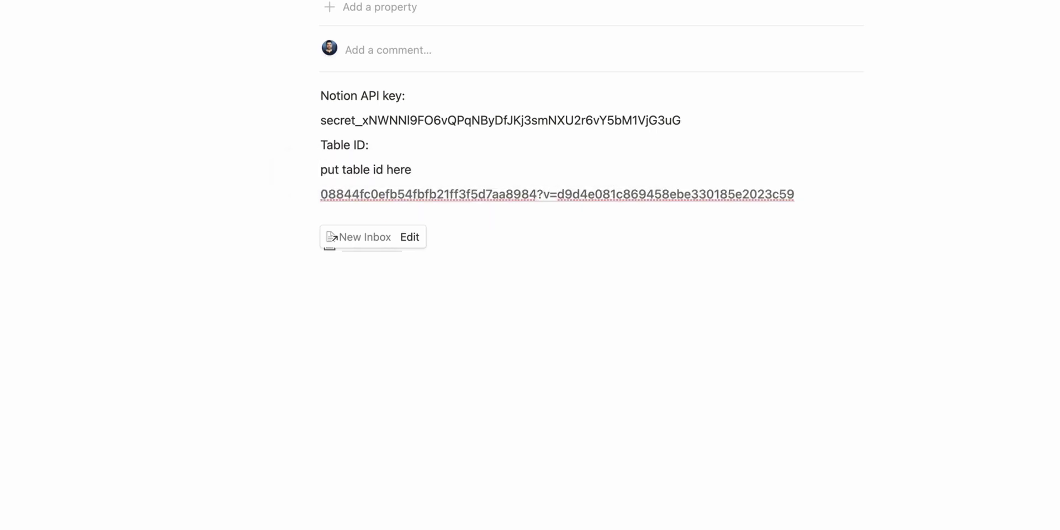
{"action": "key", "text": "shift+End"}
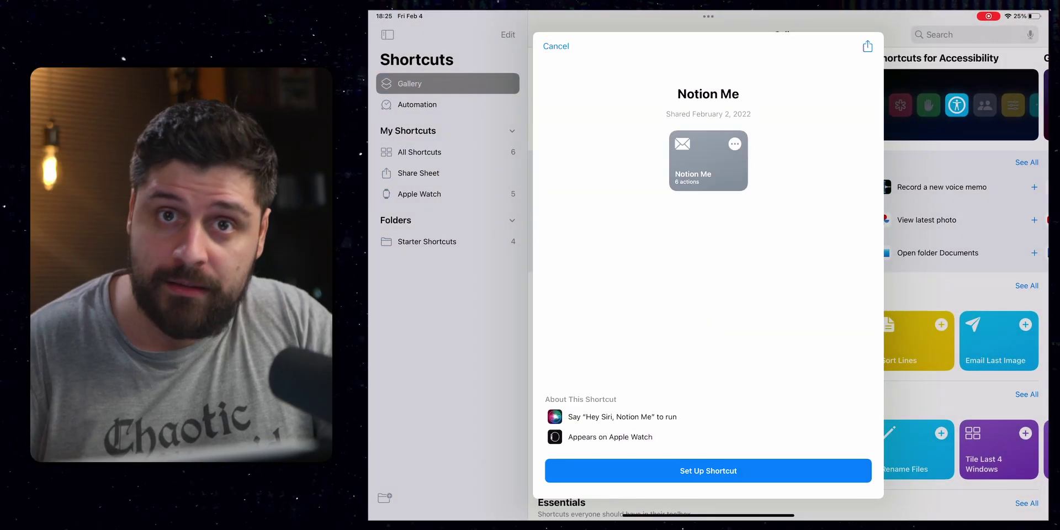
Step: Start the Notion Me setup at the Database ID field, then switch to Notion for the ID
{"action": "left_click", "coordinate": [708, 471]}
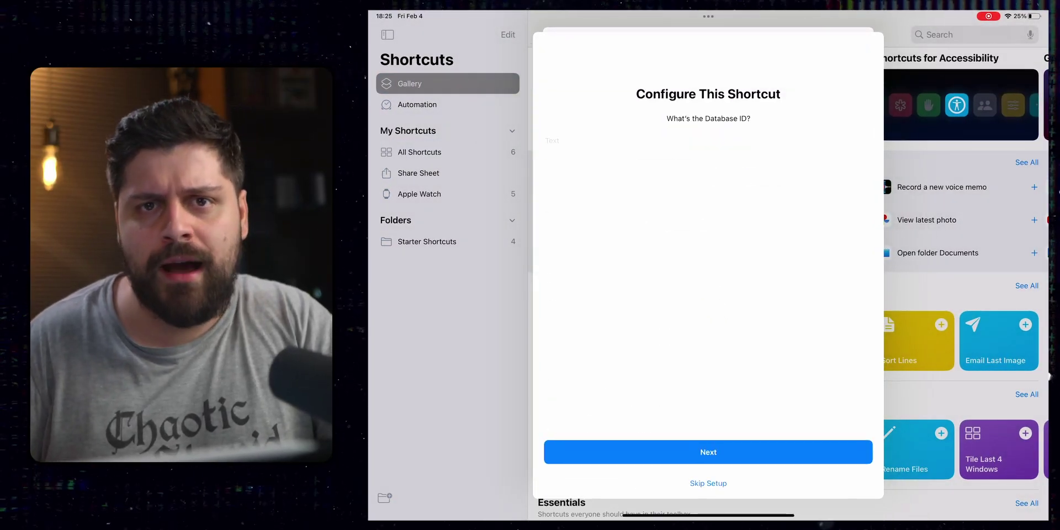
{"action": "left_click", "coordinate": [552, 141]}
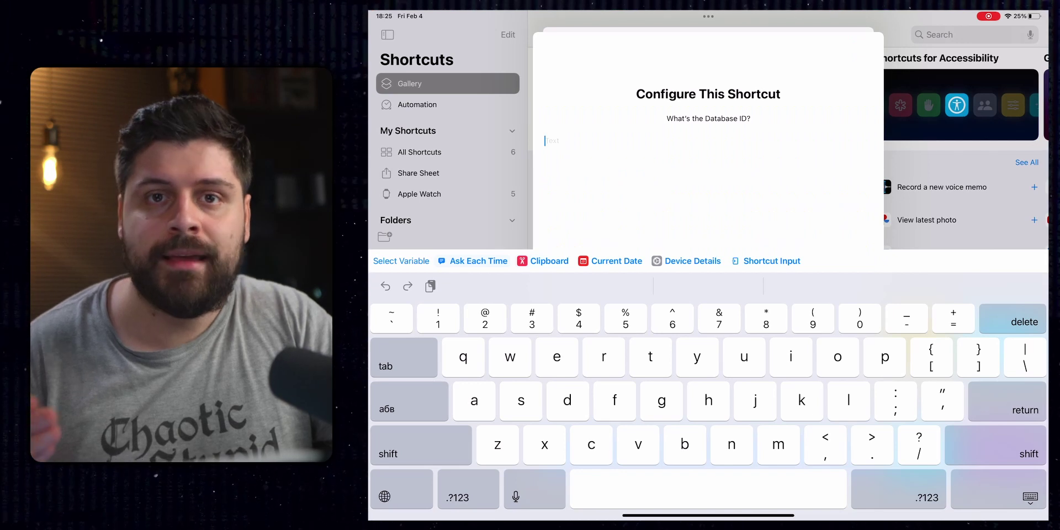
{"action": "left_click_drag", "start_coordinate": [652, 515], "coordinate": [839, 515]}
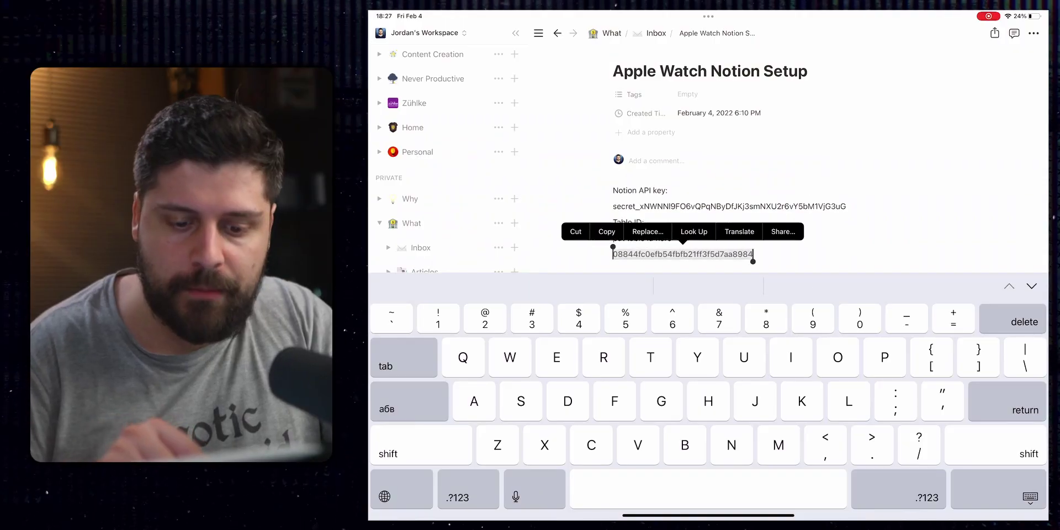
Step: Copy the inbox table ID from Notion and paste it as the Database ID
{"action": "left_click", "coordinate": [606, 231]}
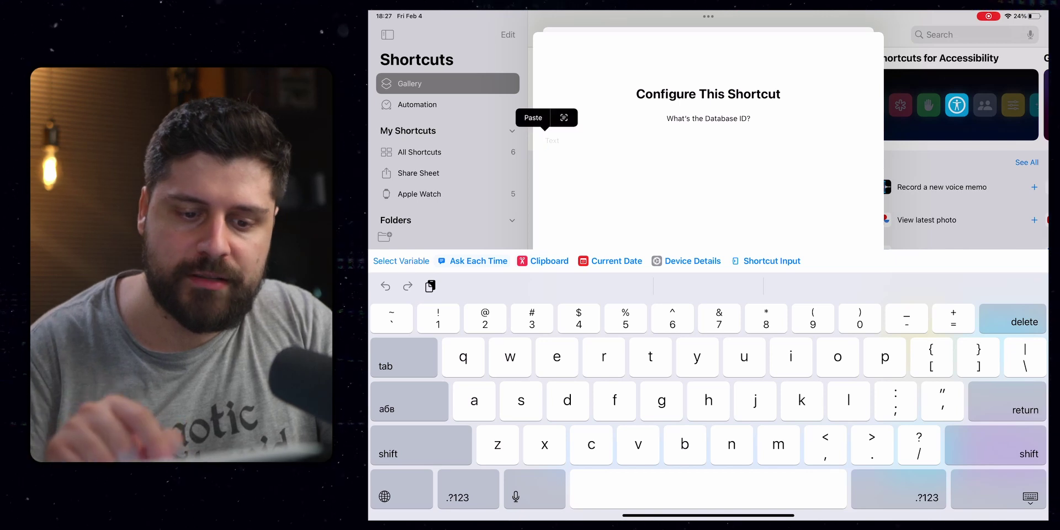
{"action": "left_click", "coordinate": [1030, 497]}
{"action": "left_click", "coordinate": [710, 452]}
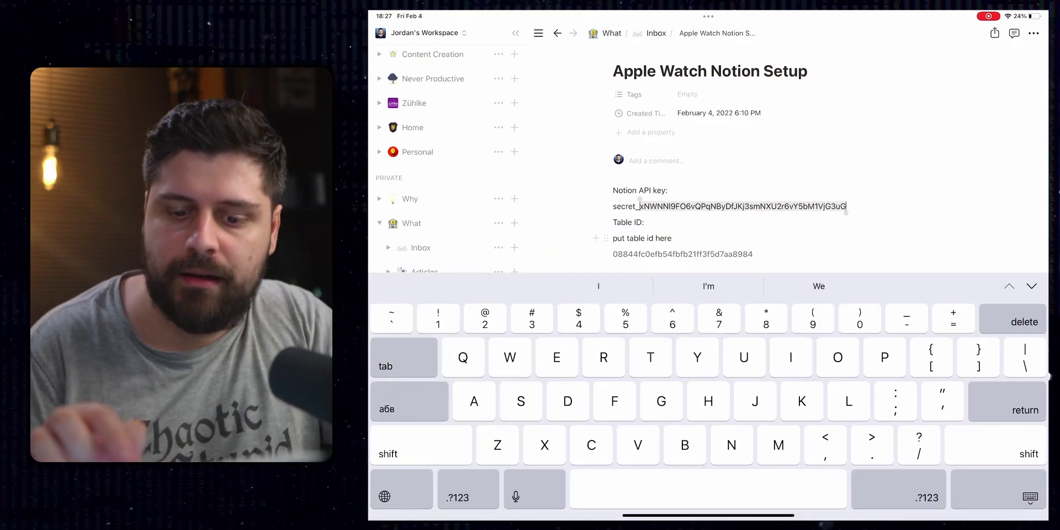
Step: Copy the Notion API secret, paste it into the setup, and add the shortcut
{"action": "left_click_drag", "start_coordinate": [640, 206], "coordinate": [613, 206]}
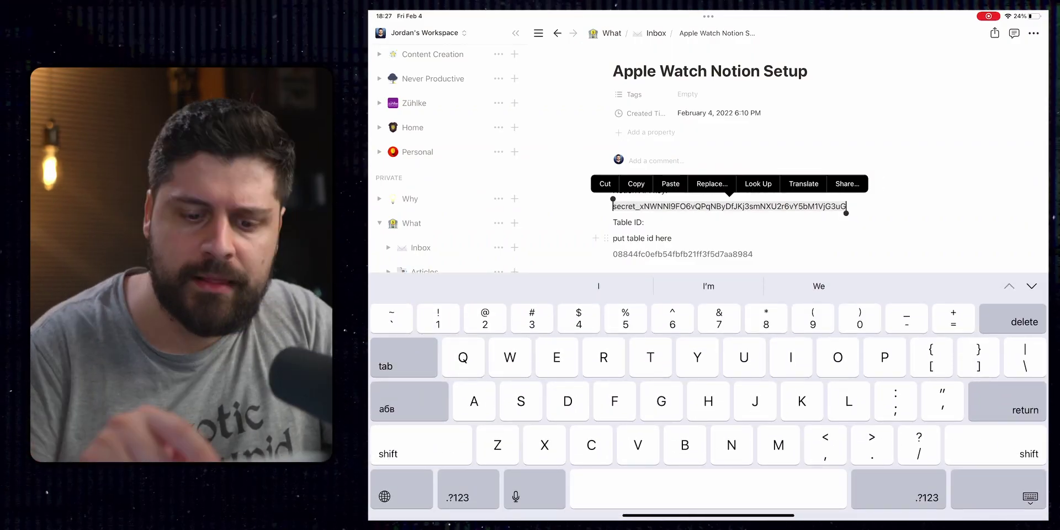
{"action": "left_click", "coordinate": [636, 183]}
{"action": "left_click_drag", "start_coordinate": [608, 515], "coordinate": [938, 515]}
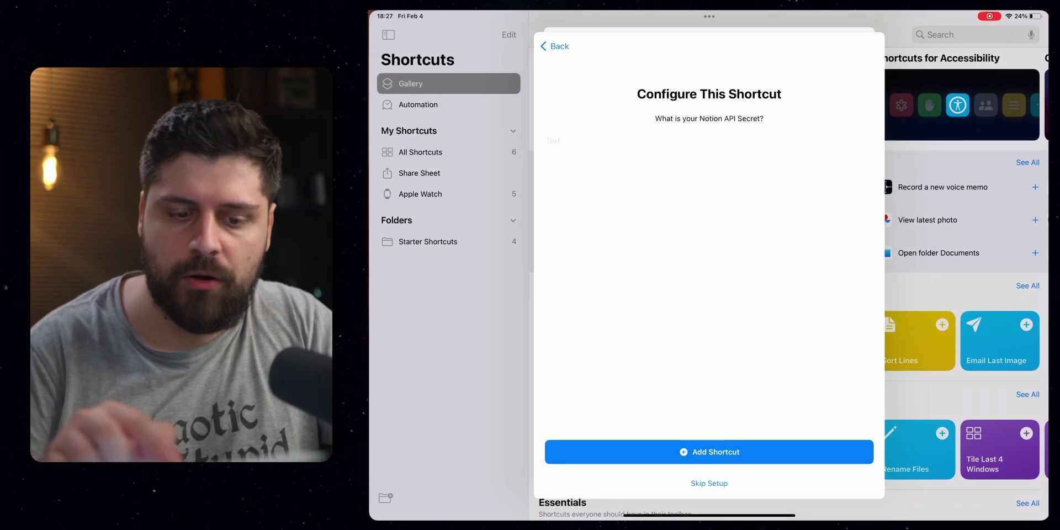
{"action": "left_click", "coordinate": [552, 140]}
{"action": "left_click", "coordinate": [546, 141]}
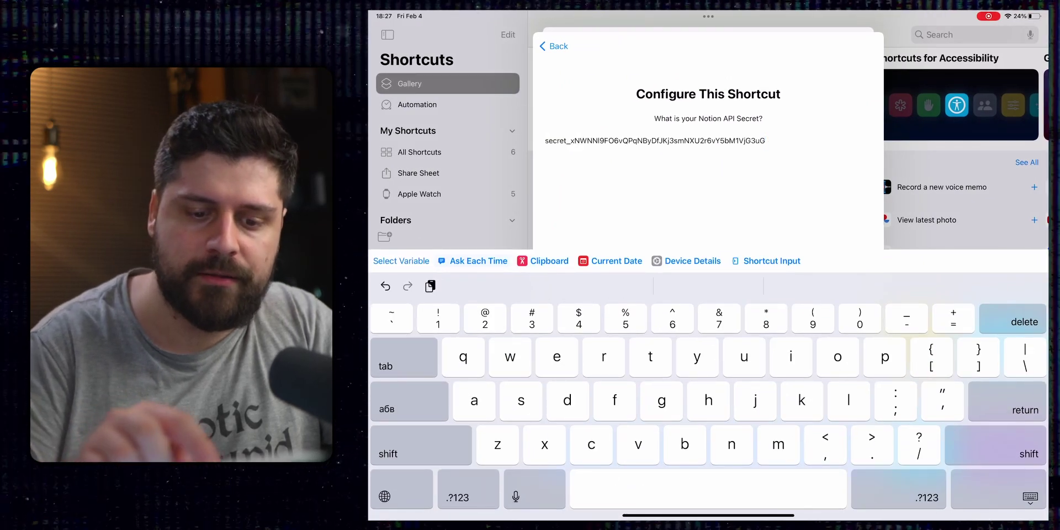
{"action": "left_click", "coordinate": [1030, 496]}
{"action": "left_click", "coordinate": [708, 452]}
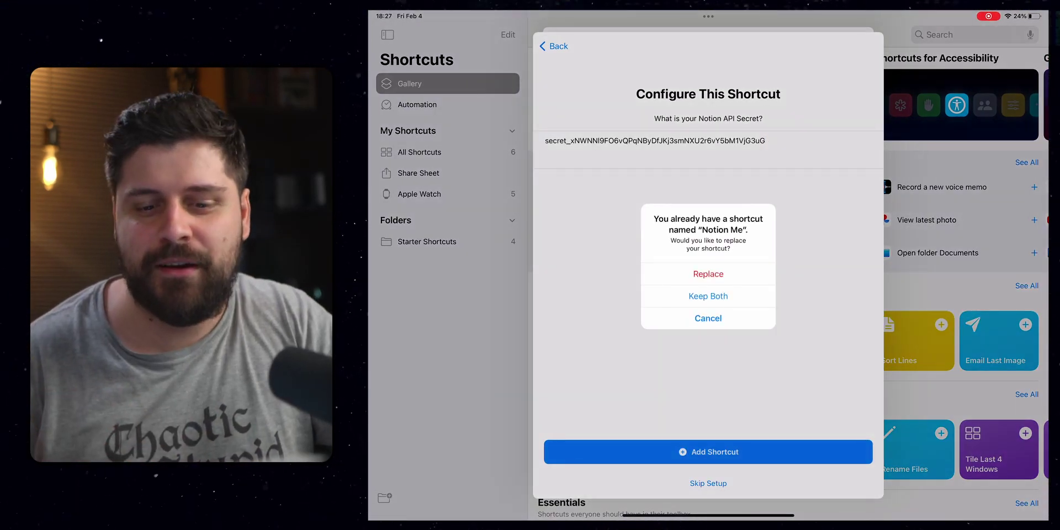
Step: Keep both Notion Me shortcuts, then run Notion Me 1 with the note 'Cool shortcut'
{"action": "left_click", "coordinate": [708, 296]}
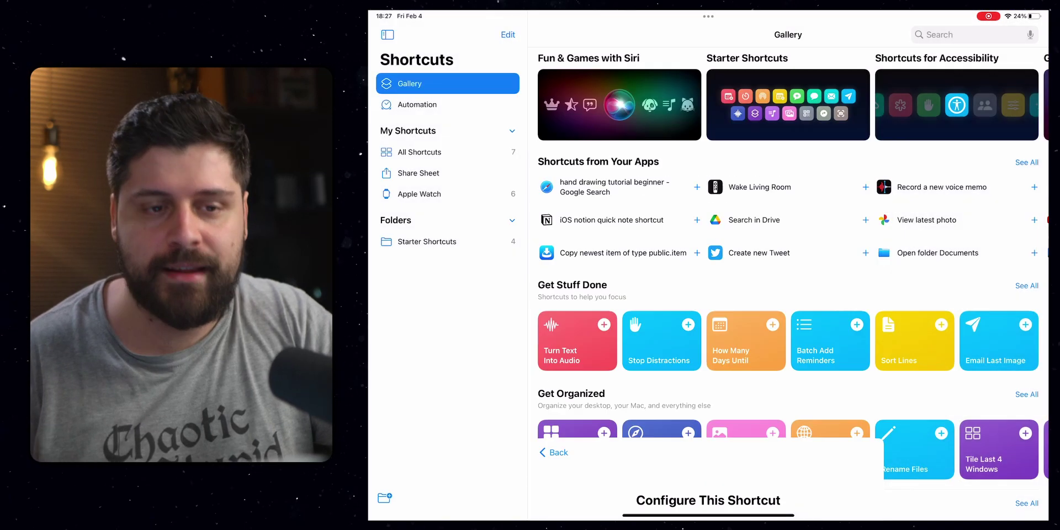
{"action": "left_click", "coordinate": [420, 152]}
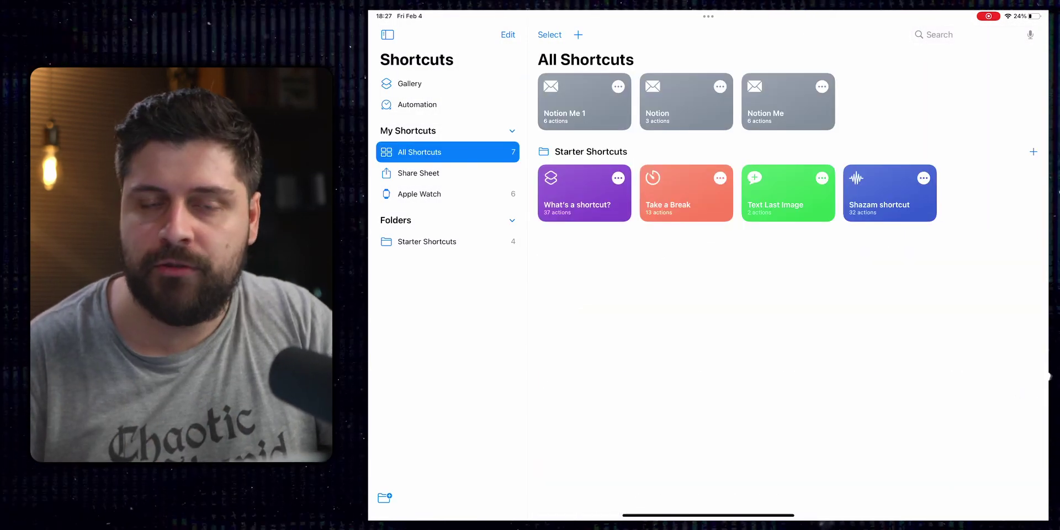
{"action": "left_click", "coordinate": [584, 101]}
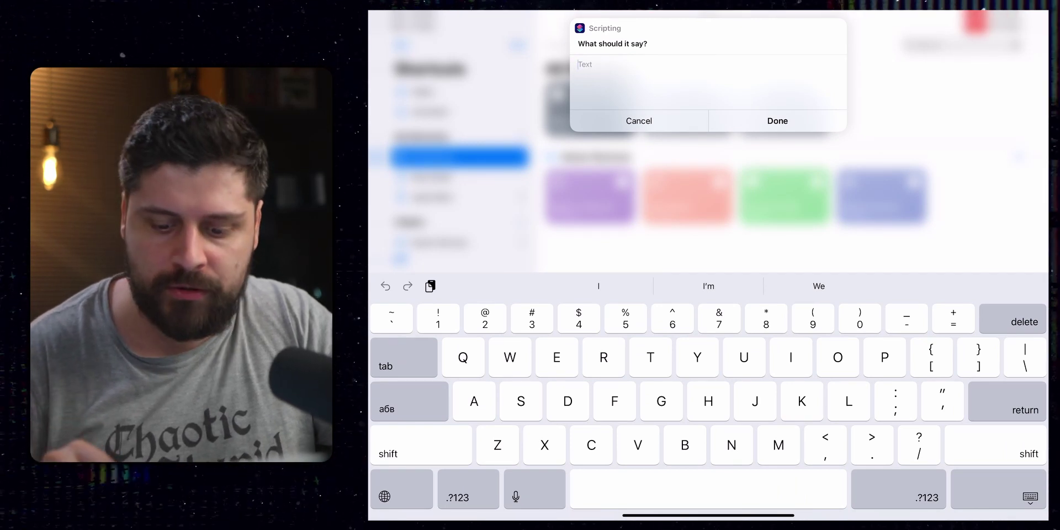
{"action": "type", "text": "Cool shortcut"}
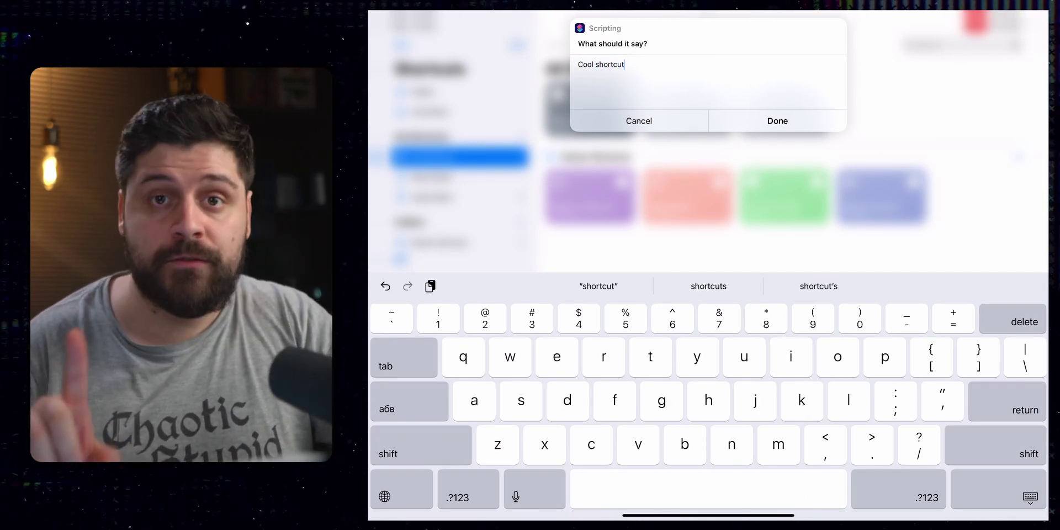
{"action": "left_click", "coordinate": [777, 120]}
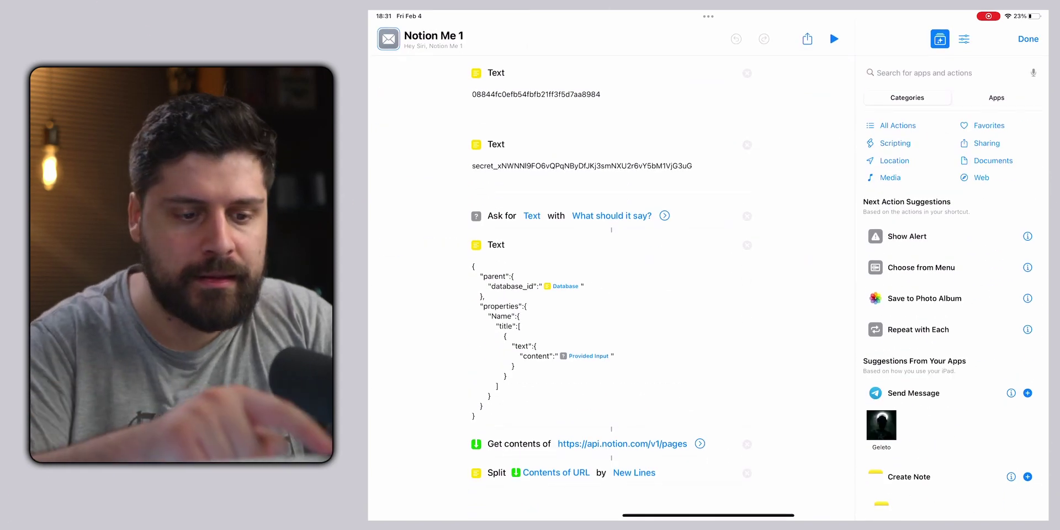
Step: Change the shortcut's title from 'Notion Me 1' to 'Notion Me Please'
{"action": "left_click", "coordinate": [552, 342]}
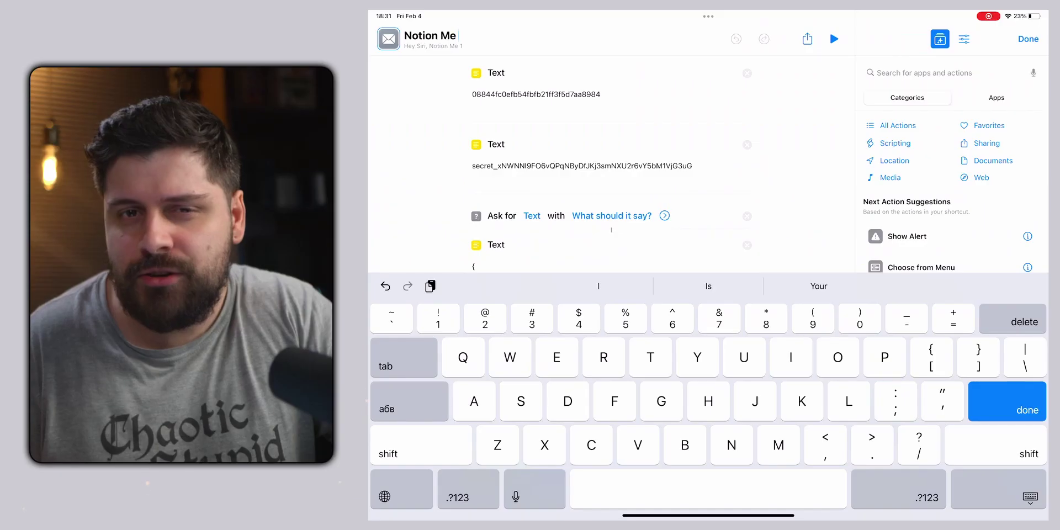
{"action": "type", "text": "Please"}
{"action": "key", "text": "Return"}
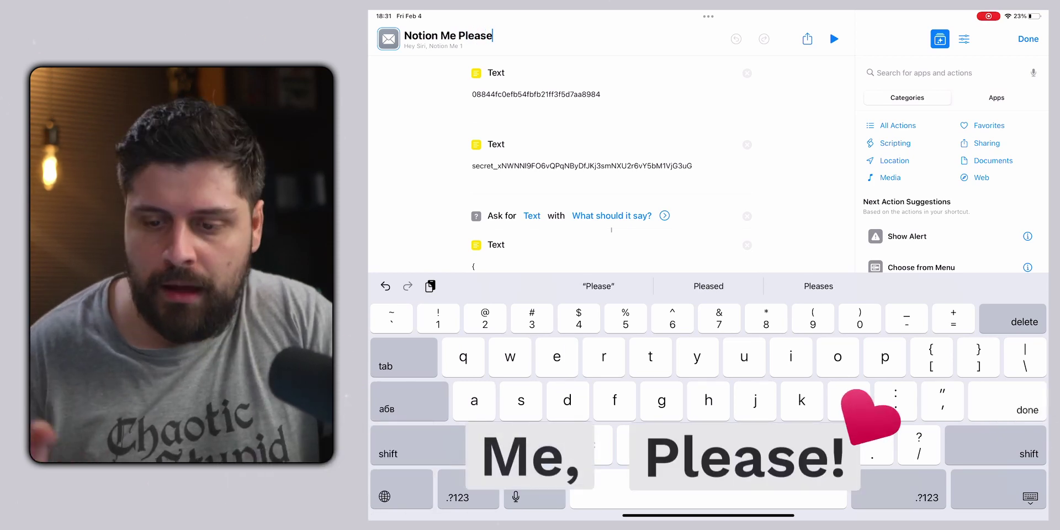